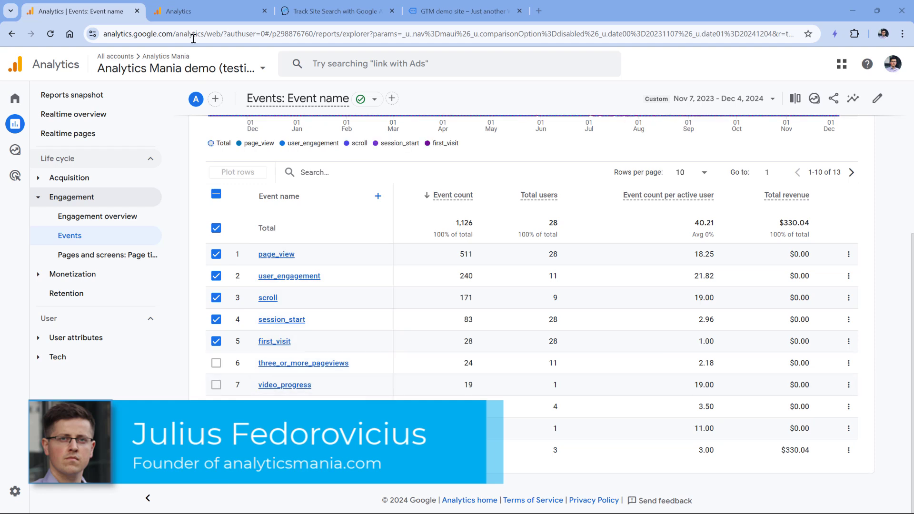
Check that the Test web stream's enhanced measurement events include Site search.
click(209, 11)
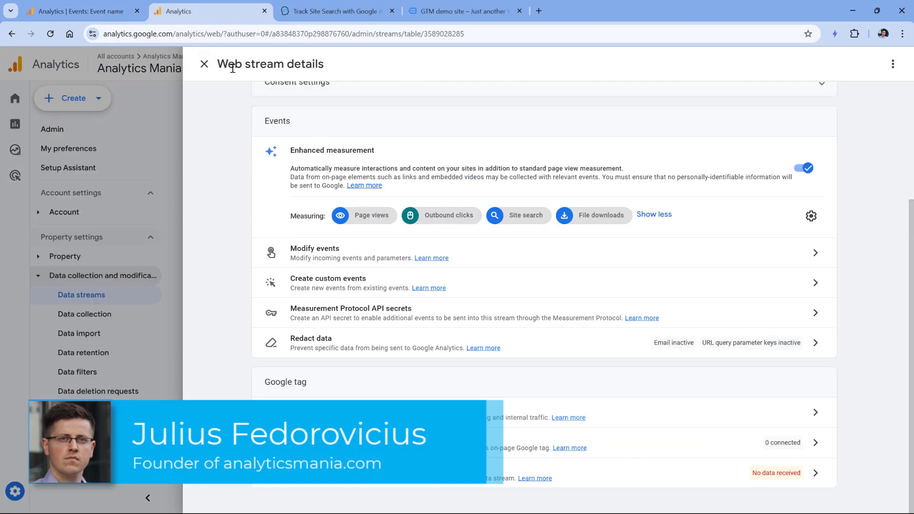
key(Escape)
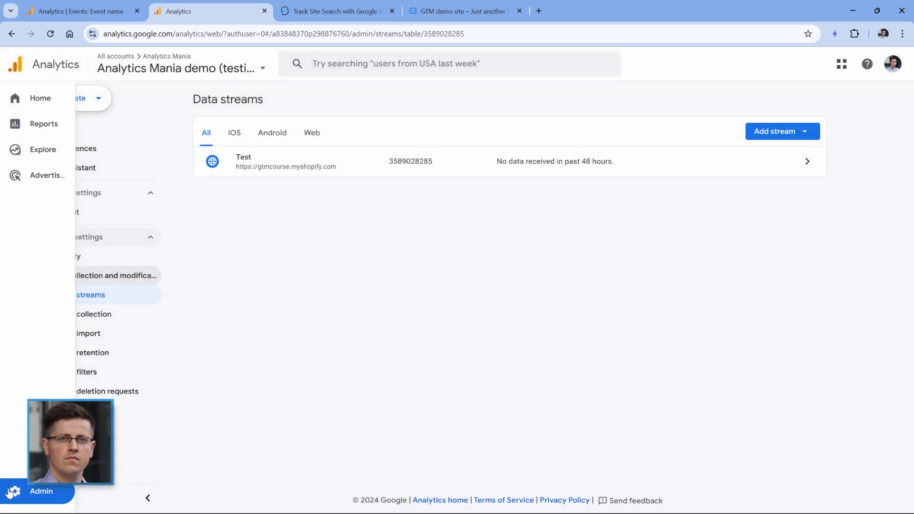
click(295, 161)
scroll(364, 181, down, 3)
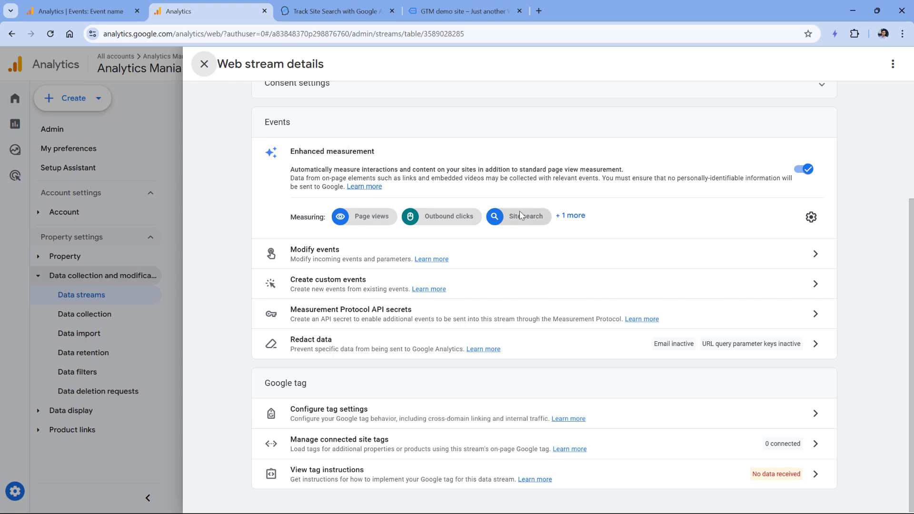
click(571, 217)
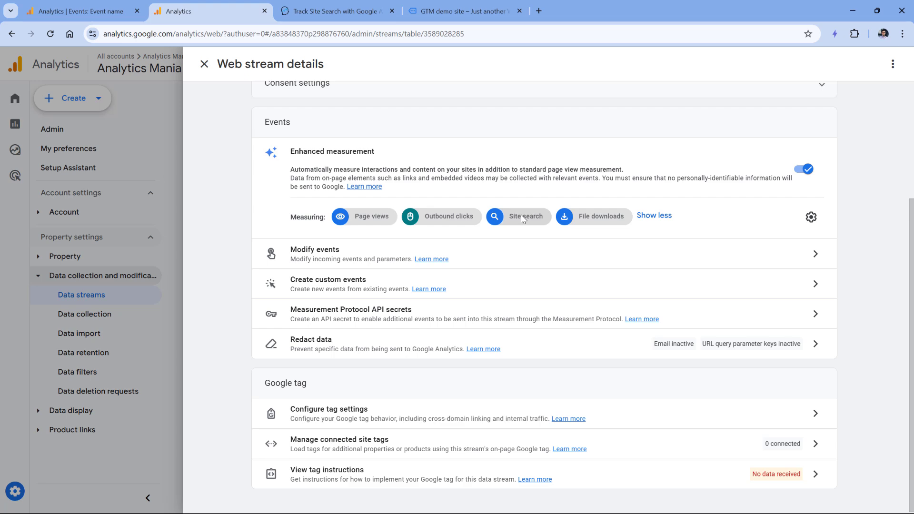
click(336, 15)
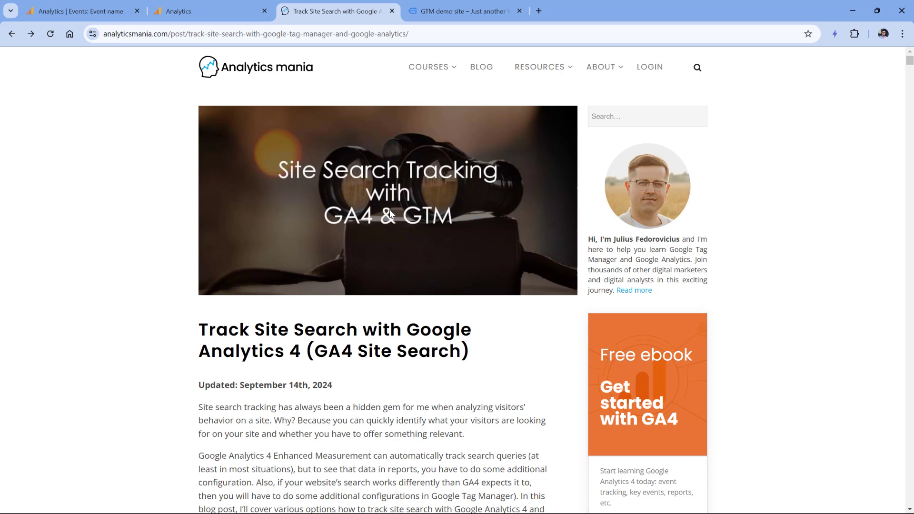
Go back to the GA4 Events report showing view_search_results at 14 events from 4 users.
click(74, 10)
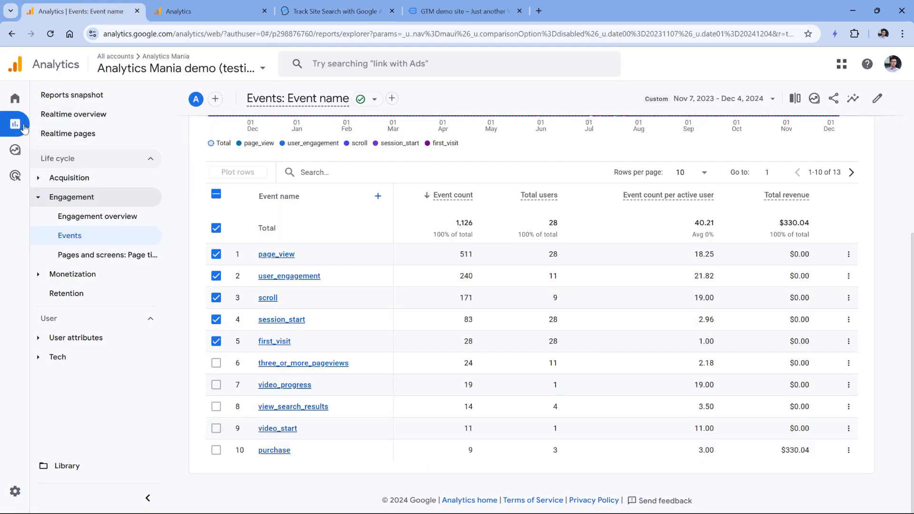
Create a new blank detail report from the Library.
mouse_move(19, 126)
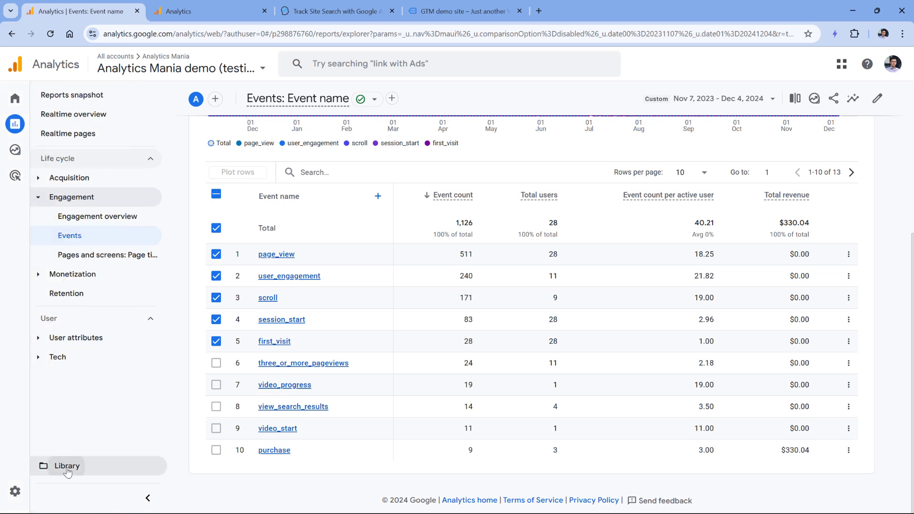
click(67, 465)
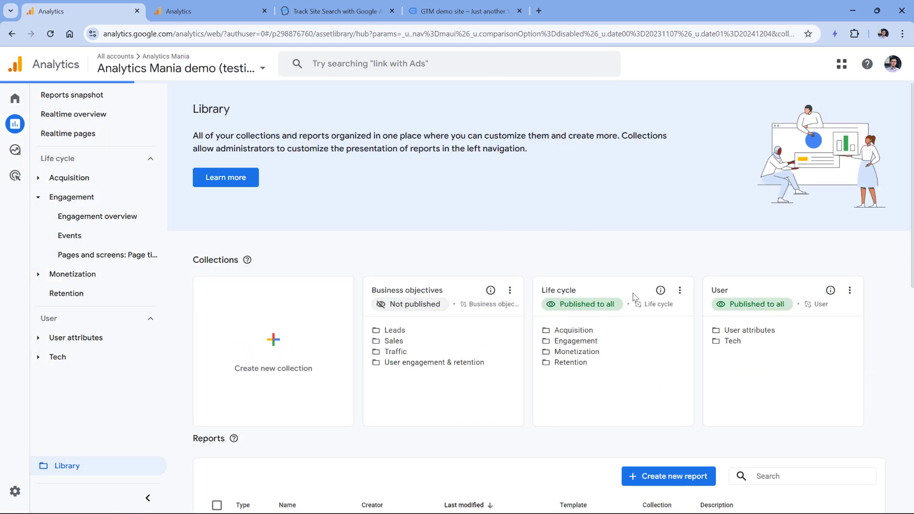
scroll(647, 469, down, 3)
click(648, 314)
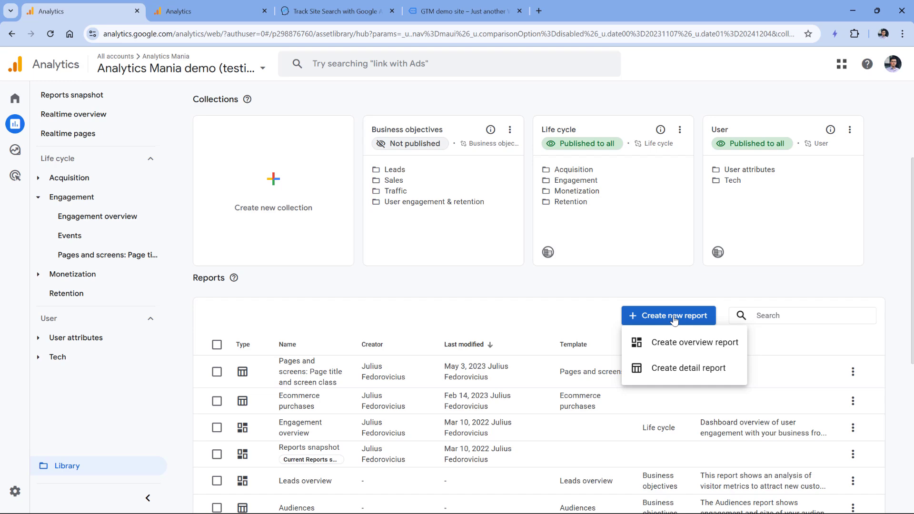
click(686, 371)
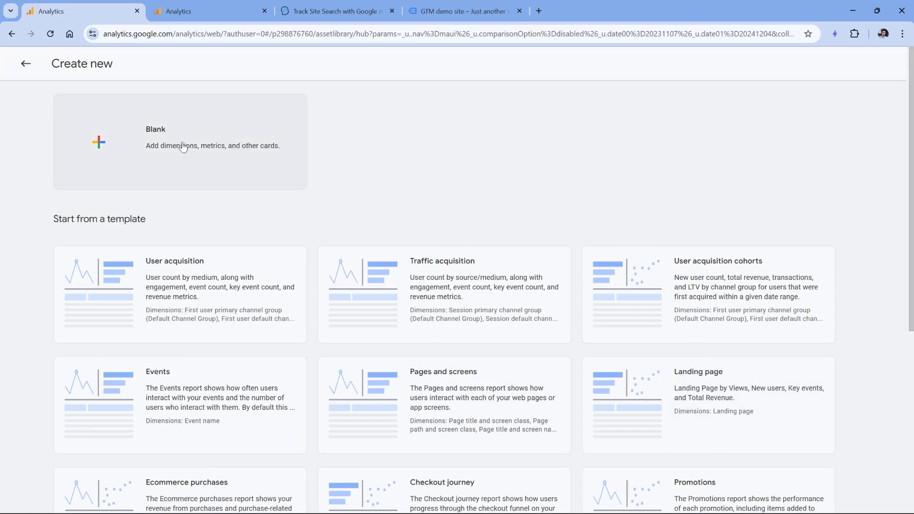
click(184, 146)
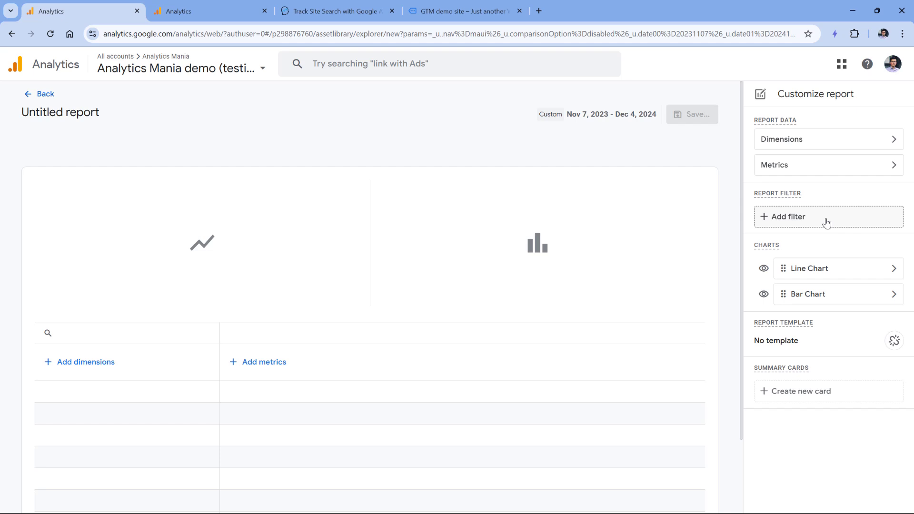
Make Search term the untitled report's dimension.
click(825, 142)
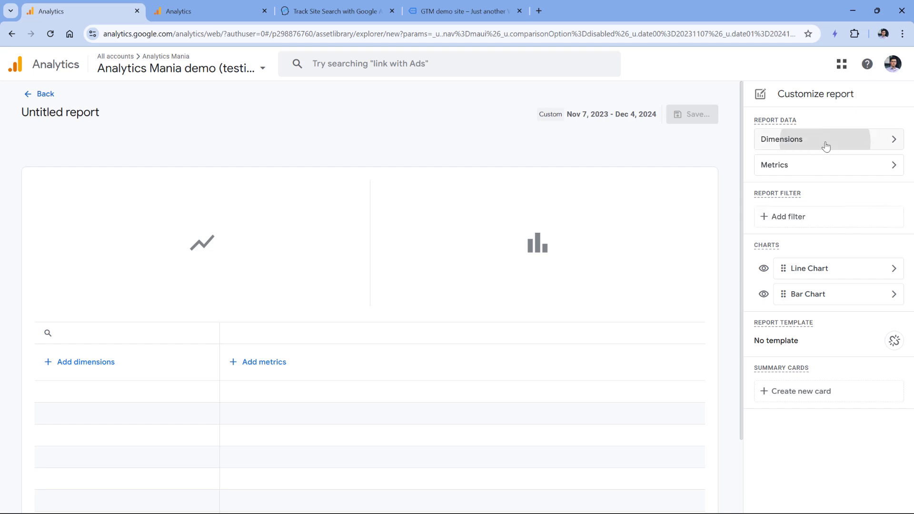
click(807, 153)
text(search)
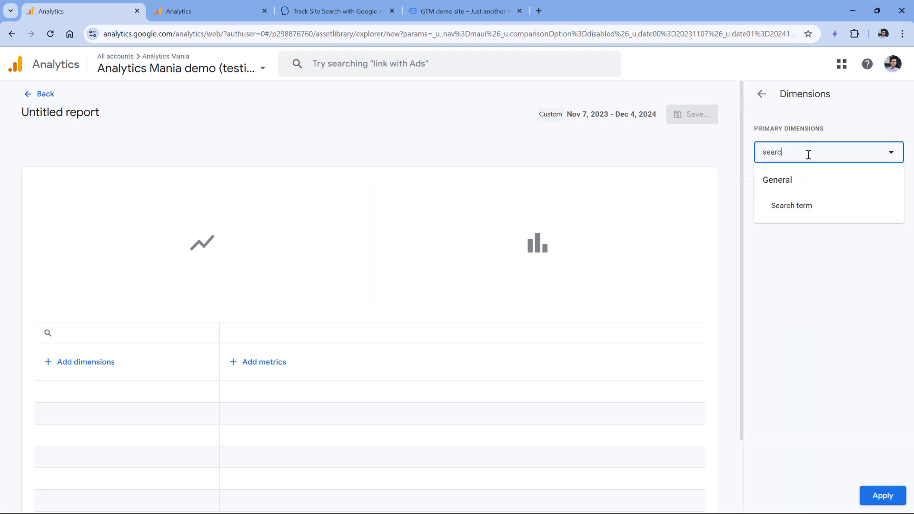
click(825, 210)
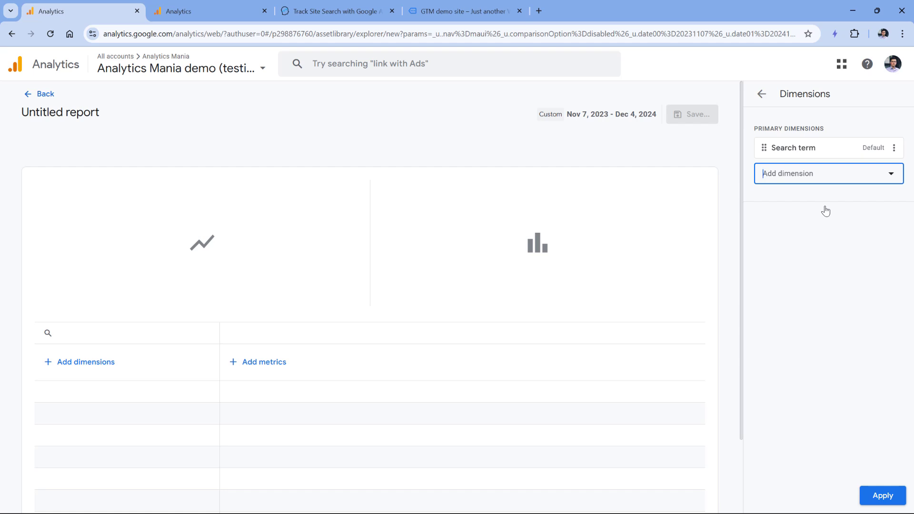
click(883, 495)
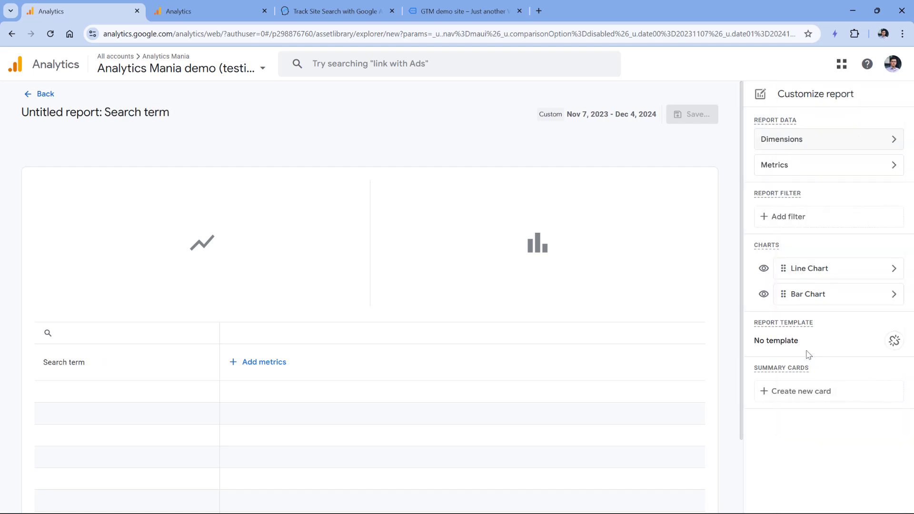
Add Event count and Total users as the report's metrics.
click(824, 170)
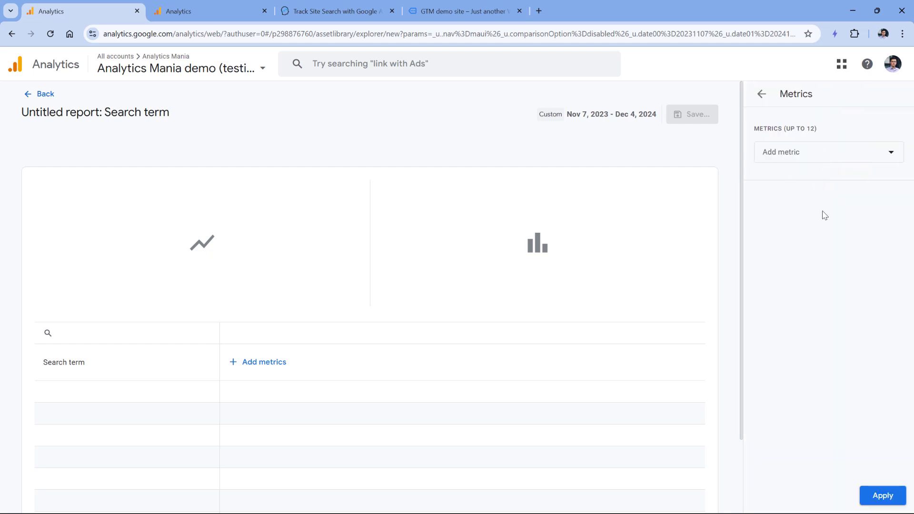
click(813, 151)
text(ev)
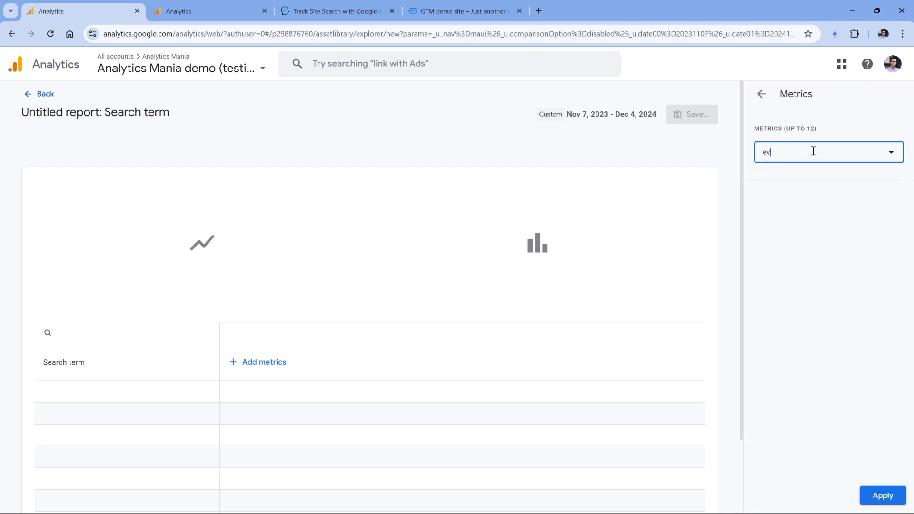
text(ent)
click(820, 205)
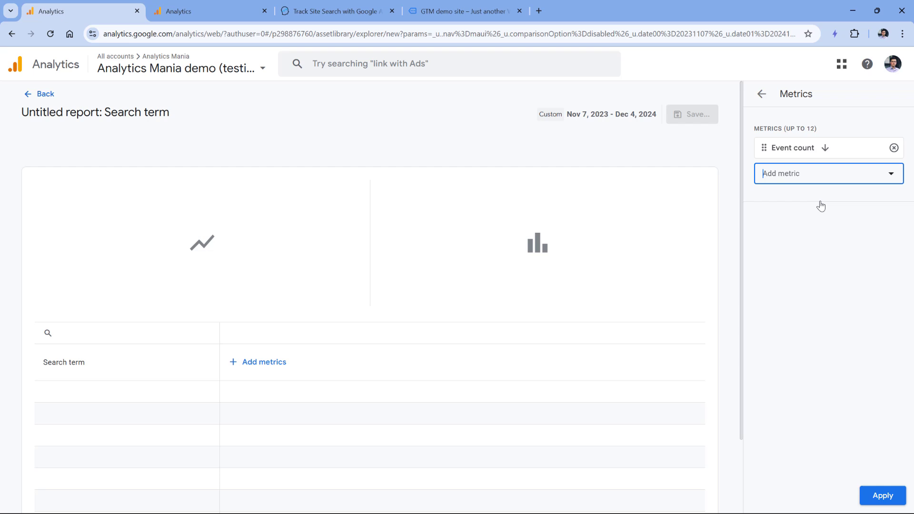
click(822, 173)
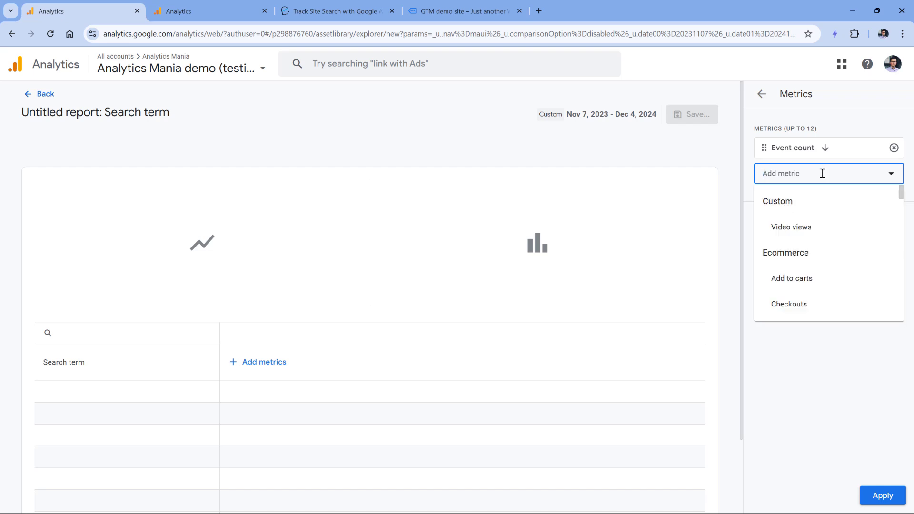
text(total)
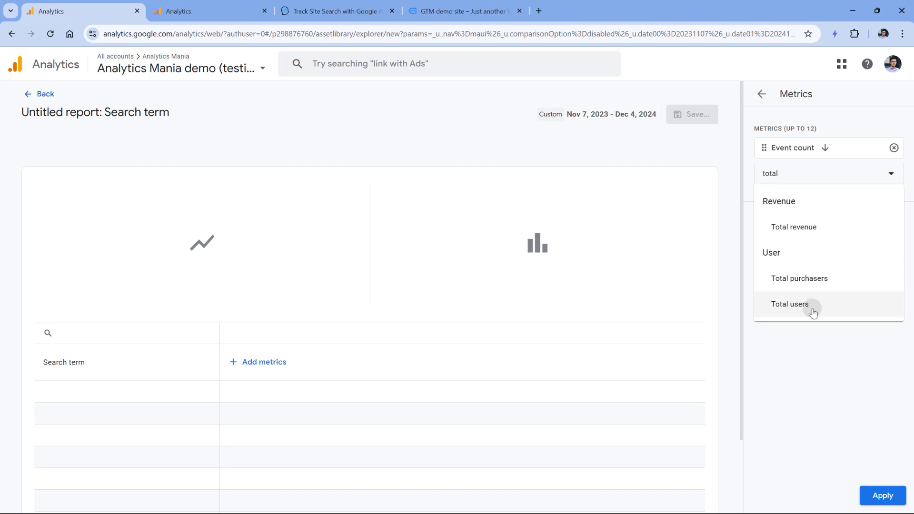
click(812, 312)
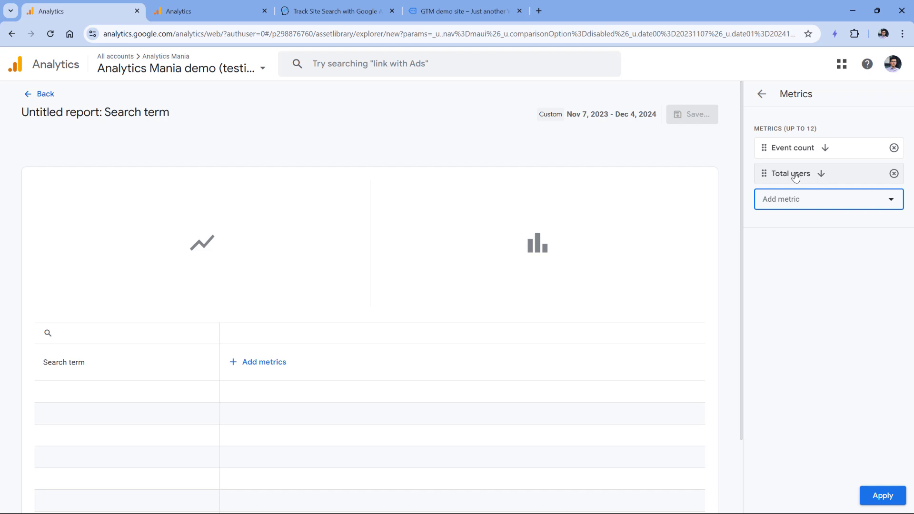
click(883, 497)
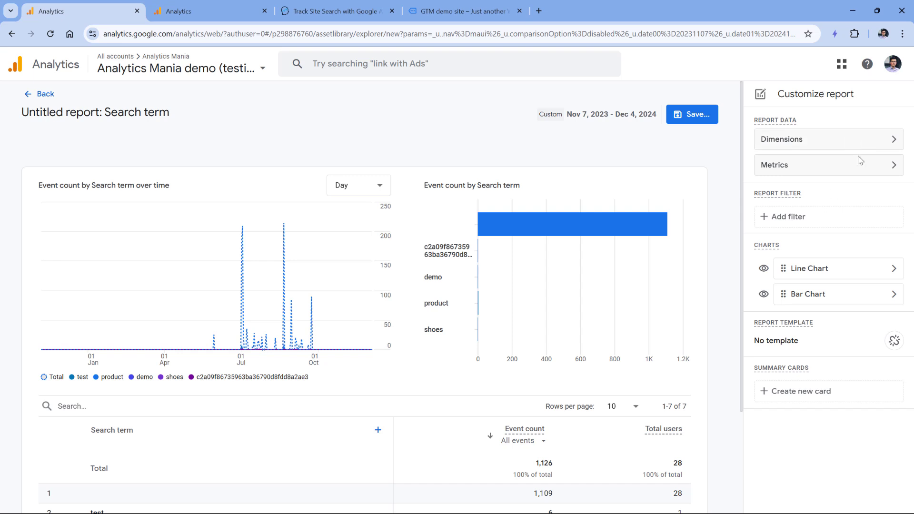
Start a report filter on the Event name dimension.
click(819, 224)
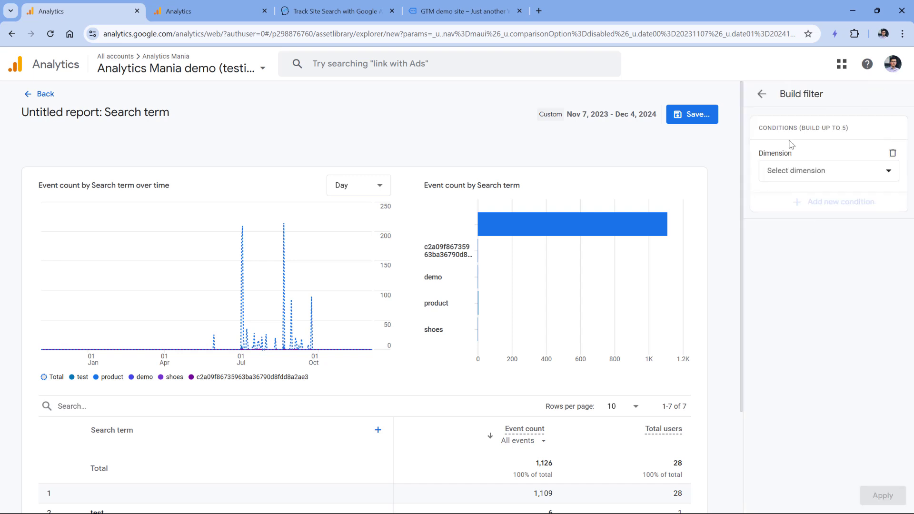
click(828, 172)
text(event)
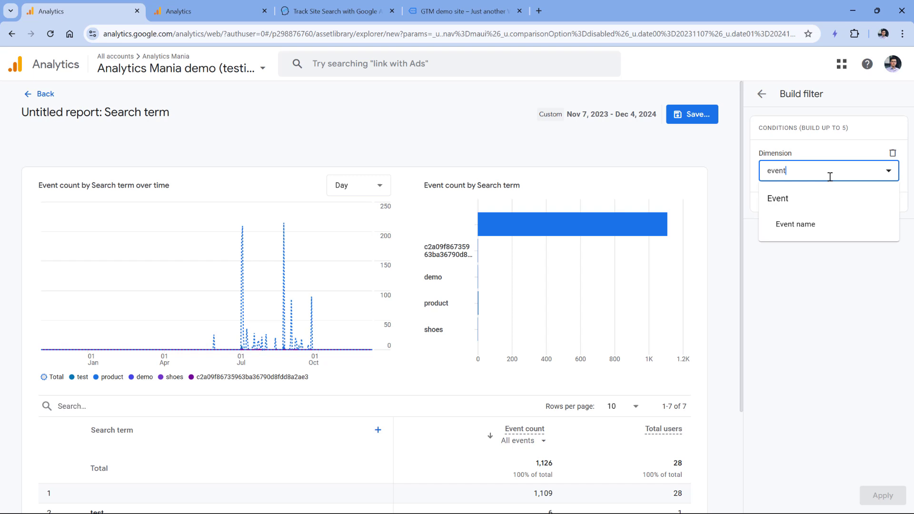
click(827, 225)
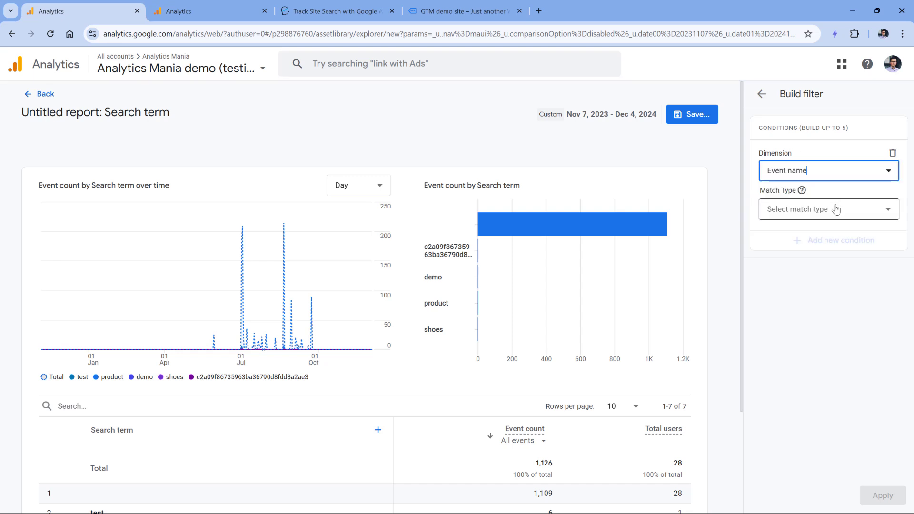
click(833, 209)
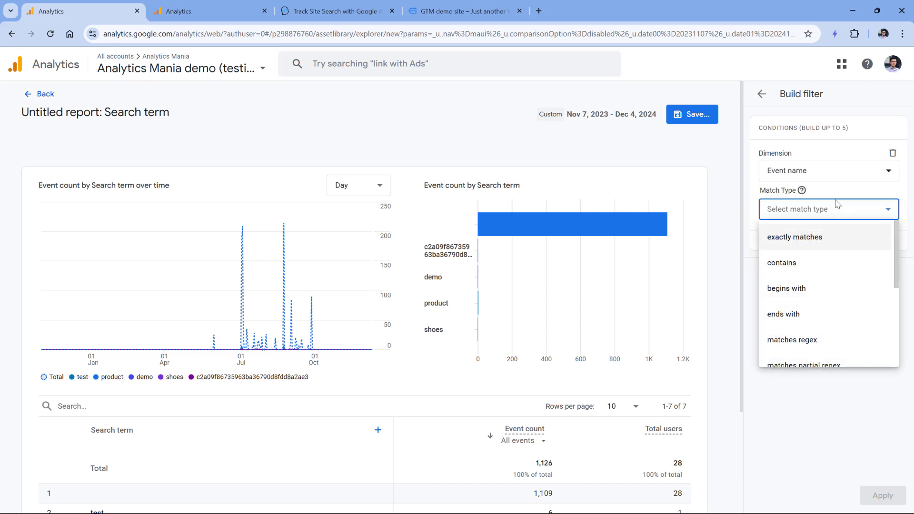
click(820, 240)
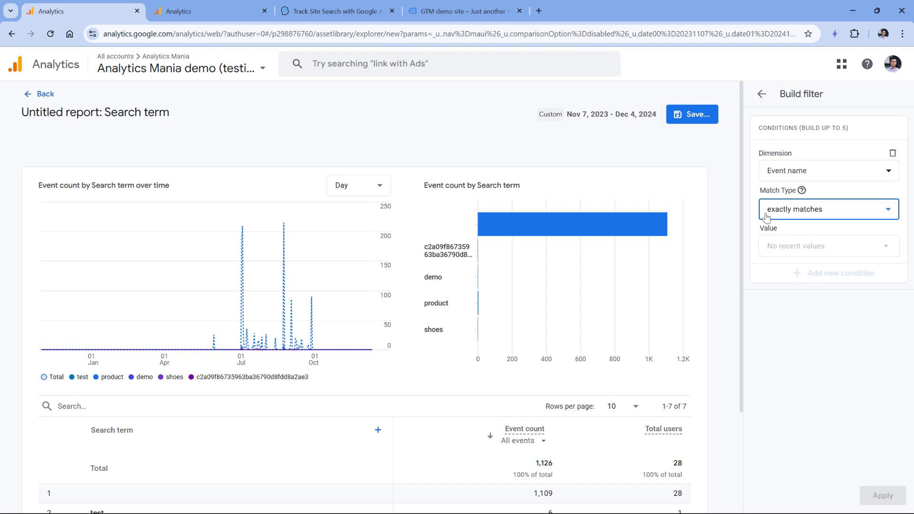
Set the filter to event name contains 'view_search_results' and apply it.
click(785, 242)
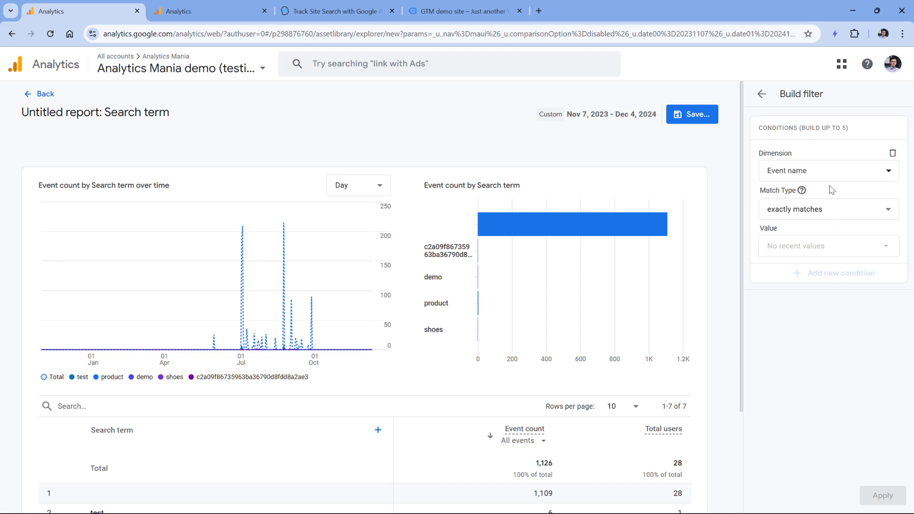
click(827, 215)
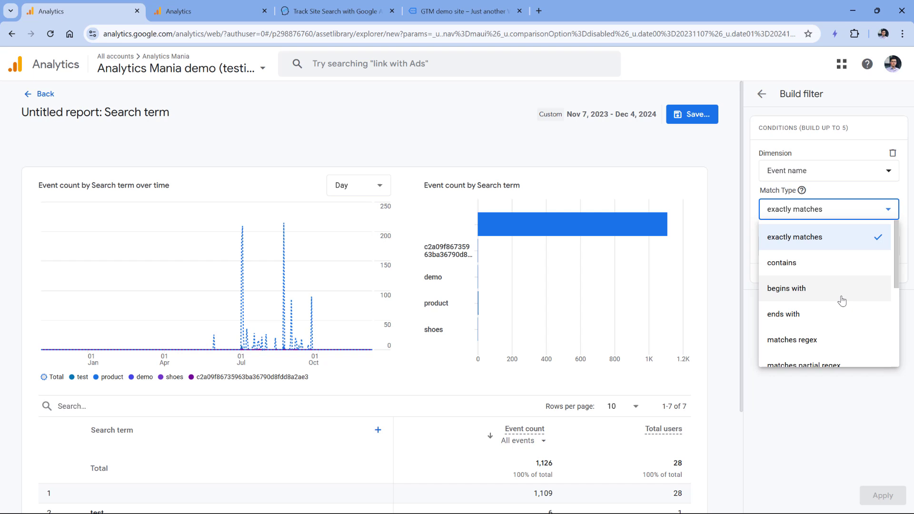
click(791, 266)
click(809, 244)
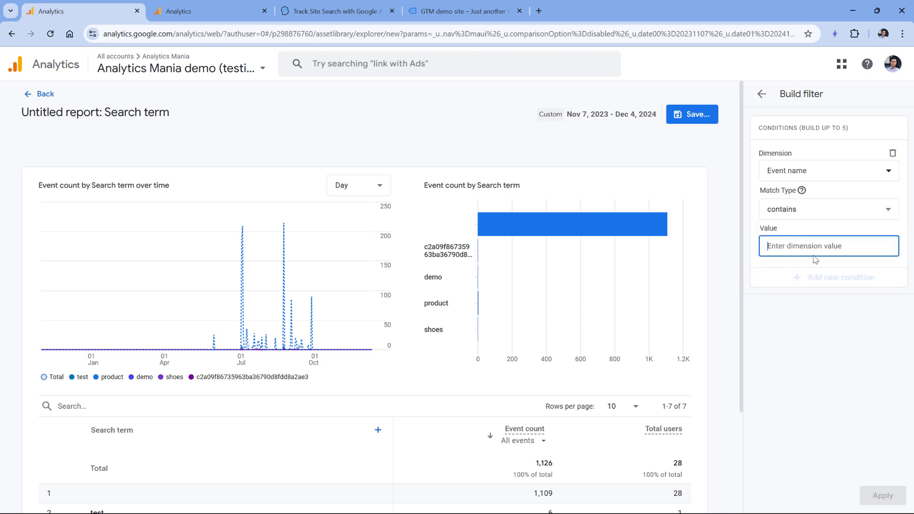
text(view_search_results)
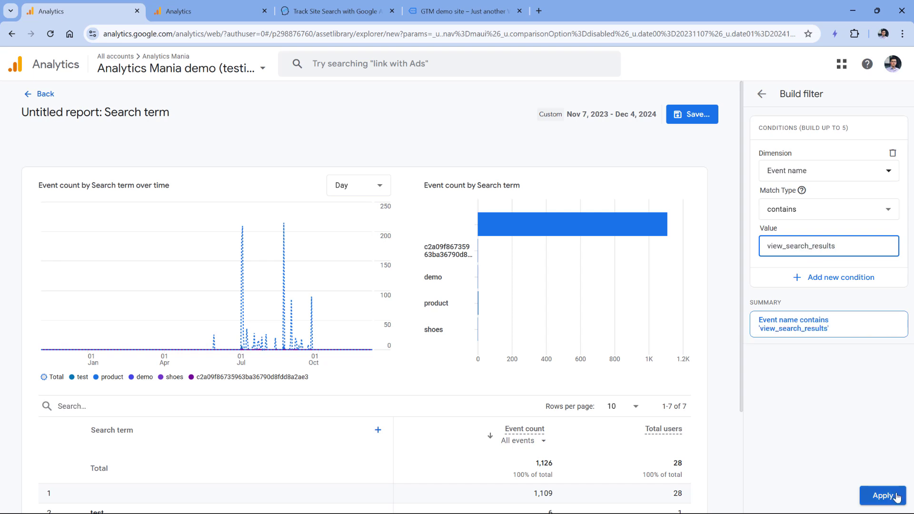
click(882, 496)
Review the user counts per search term in the filtered table.
scroll(278, 229, down, 2)
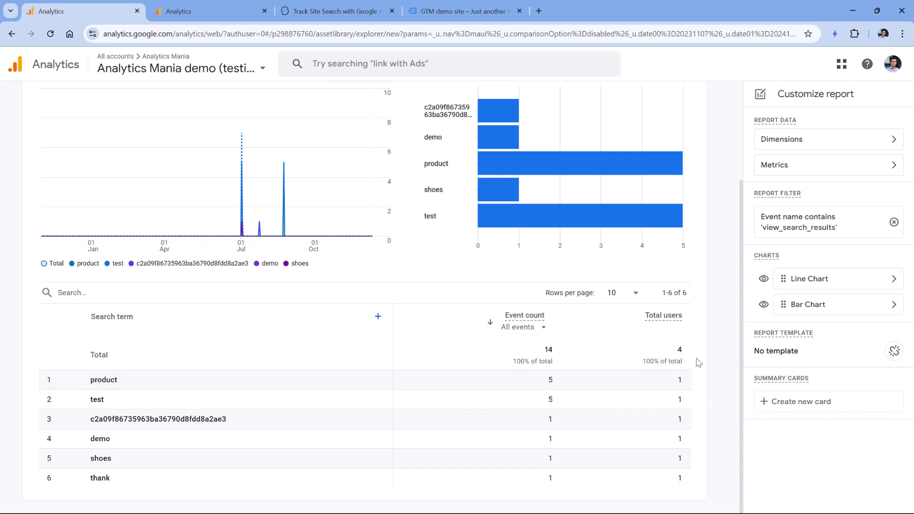
double_click(680, 380)
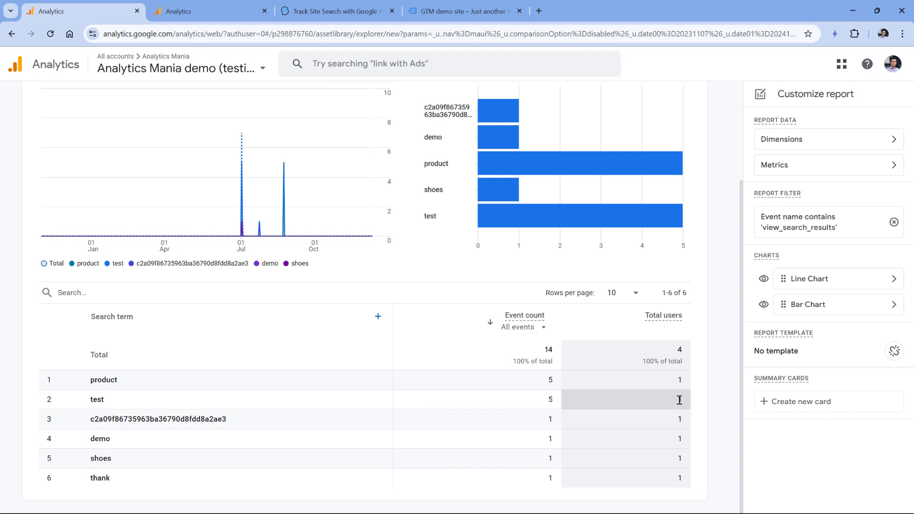
double_click(679, 400)
double_click(679, 379)
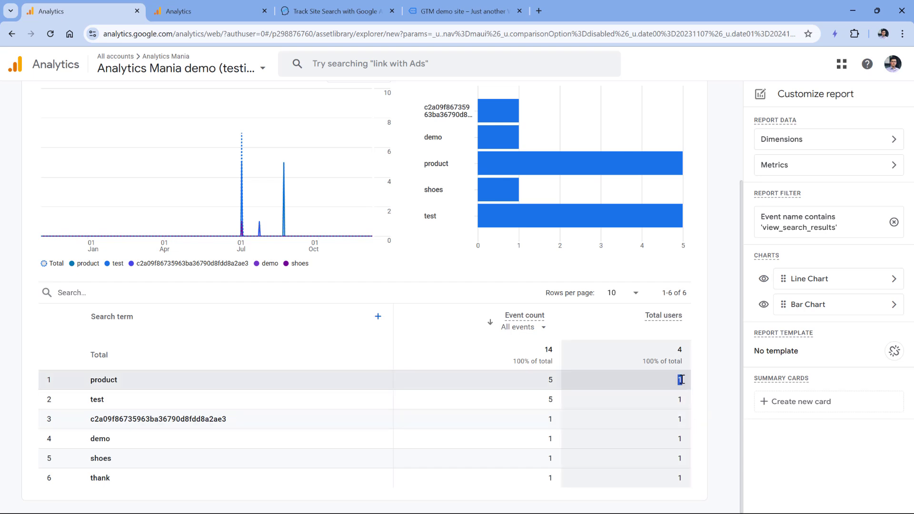
double_click(679, 400)
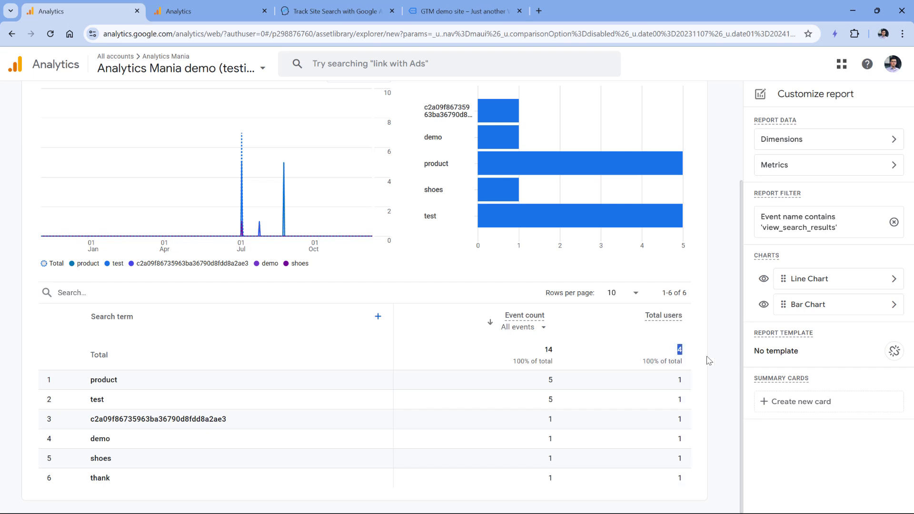
Hide the bar chart so only the line chart and table remain.
scroll(415, 154, up, 3)
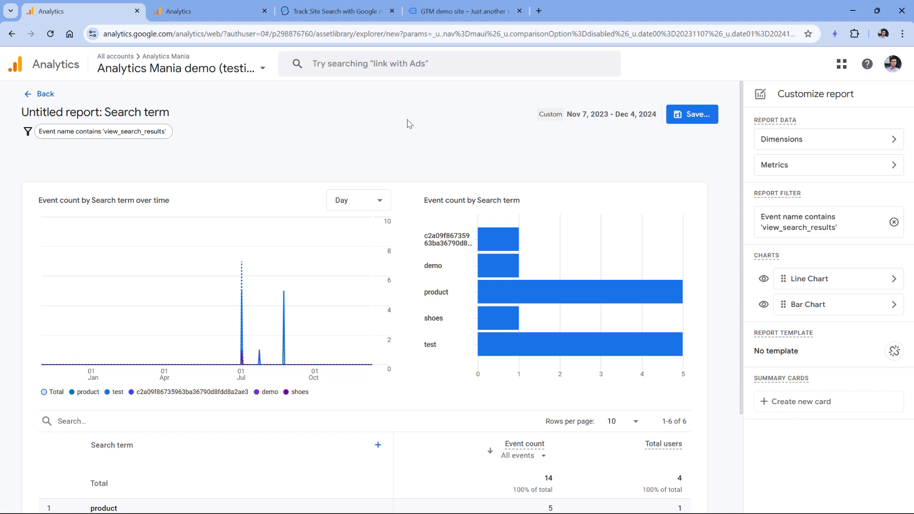
click(763, 304)
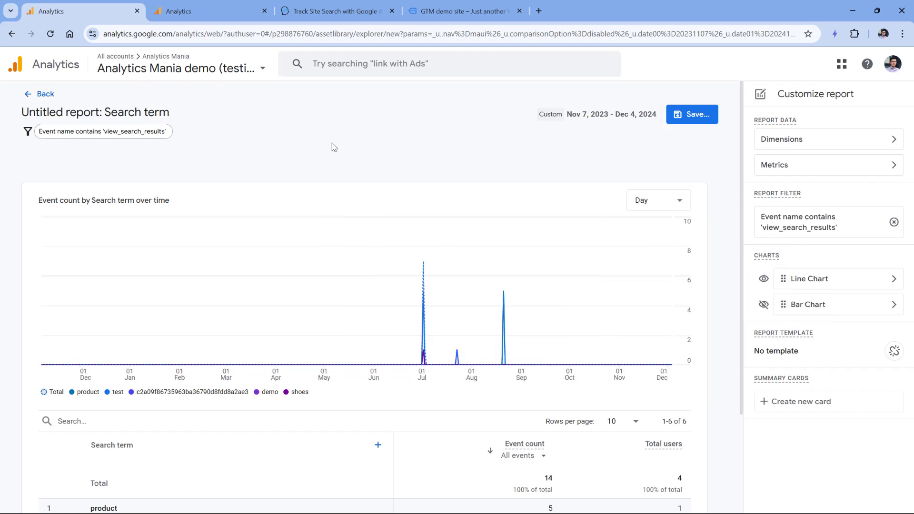
scroll(333, 181, down, 2)
scroll(319, 242, up, 2)
Save the report as a new report named 'Site search' and go back to the Library.
click(691, 115)
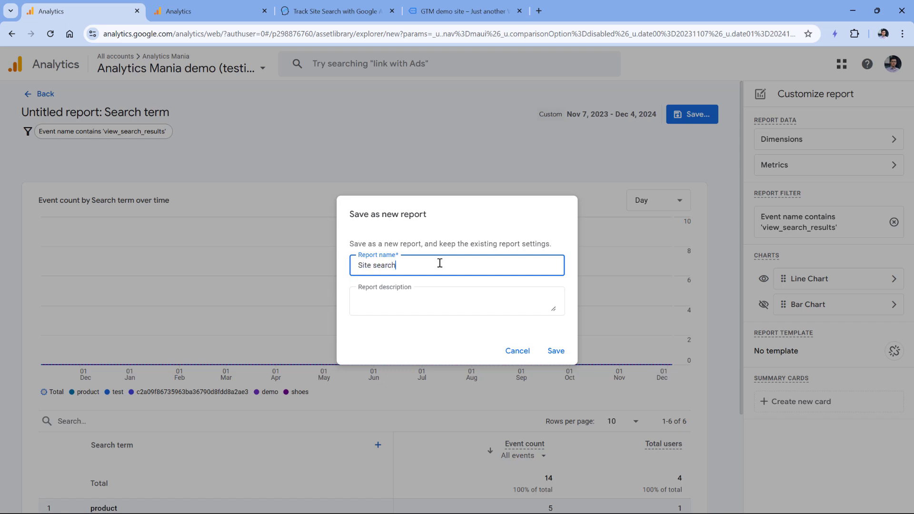
text(Site search)
click(555, 350)
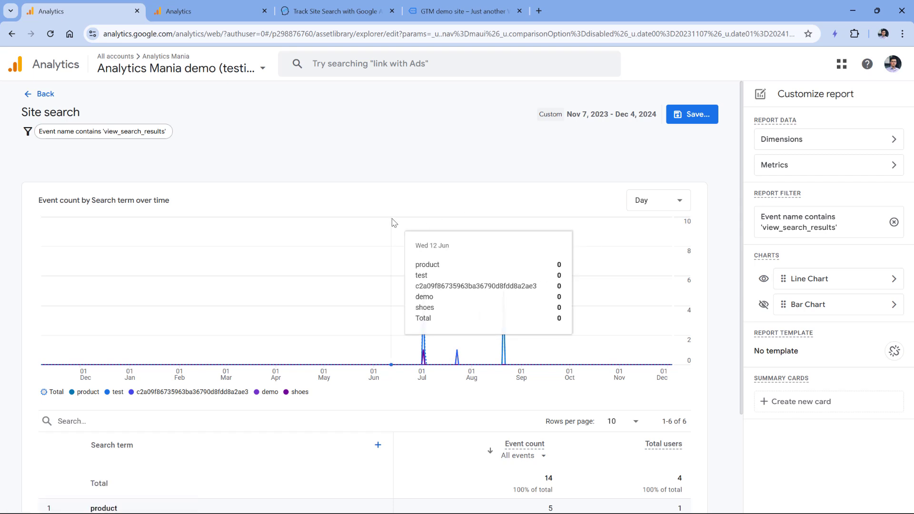
click(43, 98)
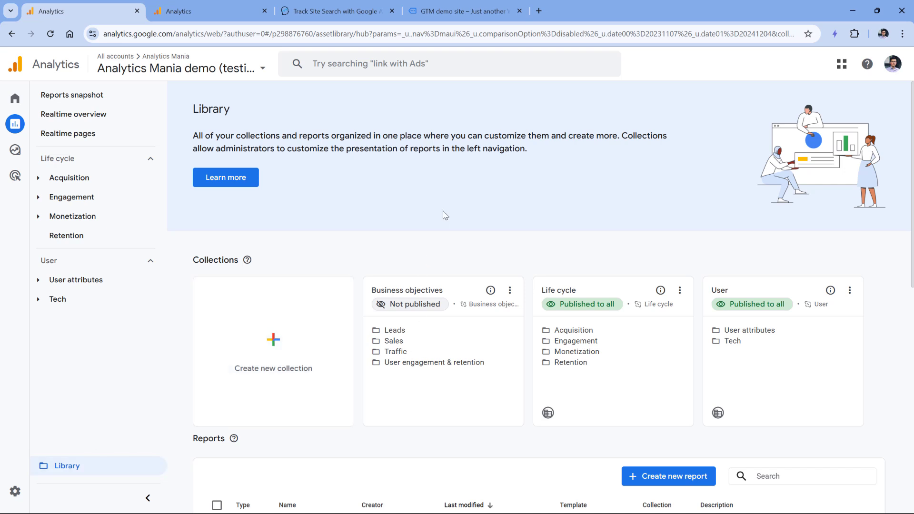
Expand Acquisition and Engagement in the navigation and open the Life cycle collection's actions.
scroll(591, 315, down, 1)
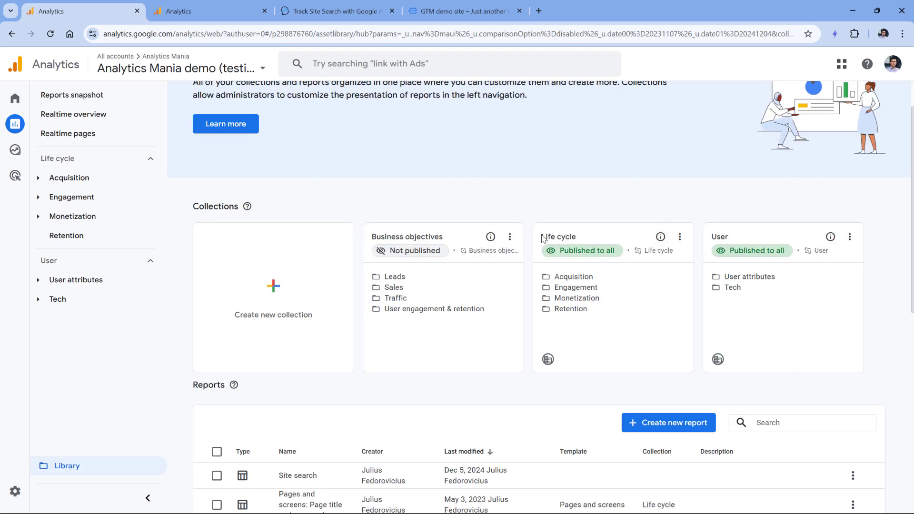
drag(543, 238, 577, 236)
double_click(555, 277)
click(575, 296)
click(39, 183)
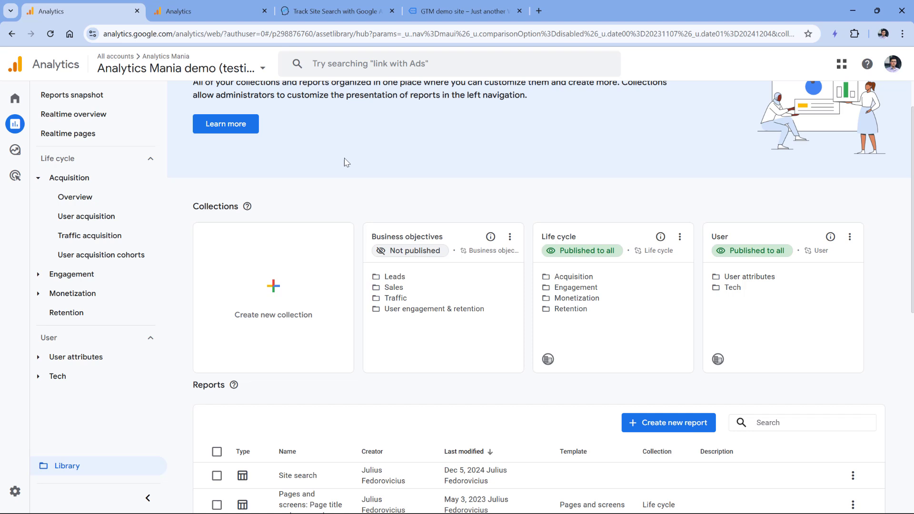
click(43, 278)
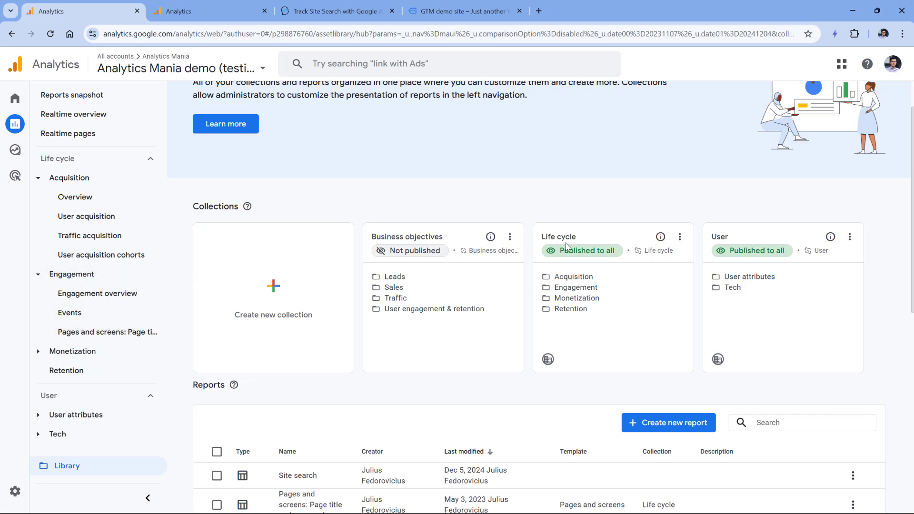
click(679, 236)
click(679, 236)
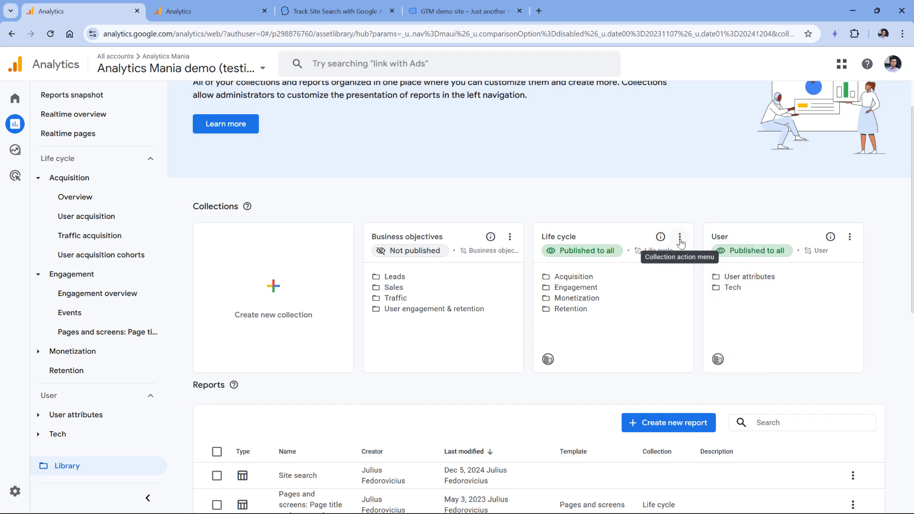
click(679, 237)
Edit the Life cycle collection and drag Site search under Engagement.
click(723, 295)
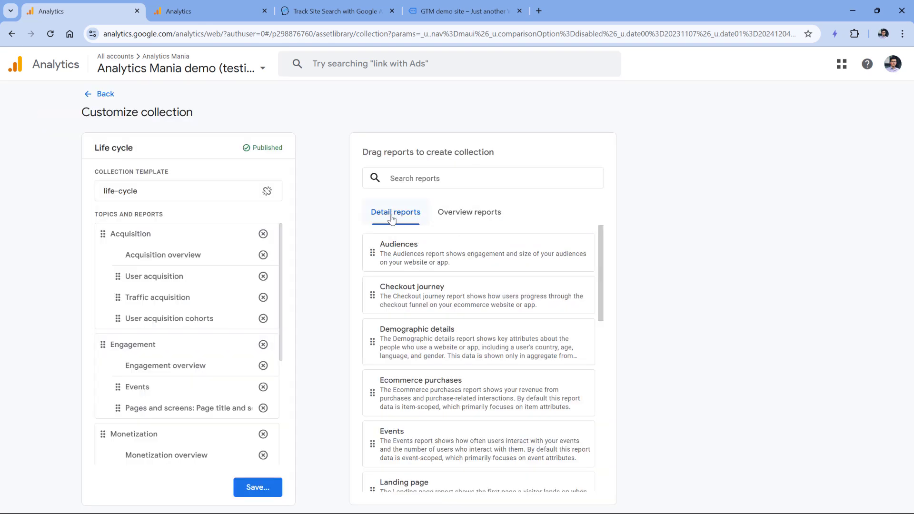
click(415, 179)
text(so)
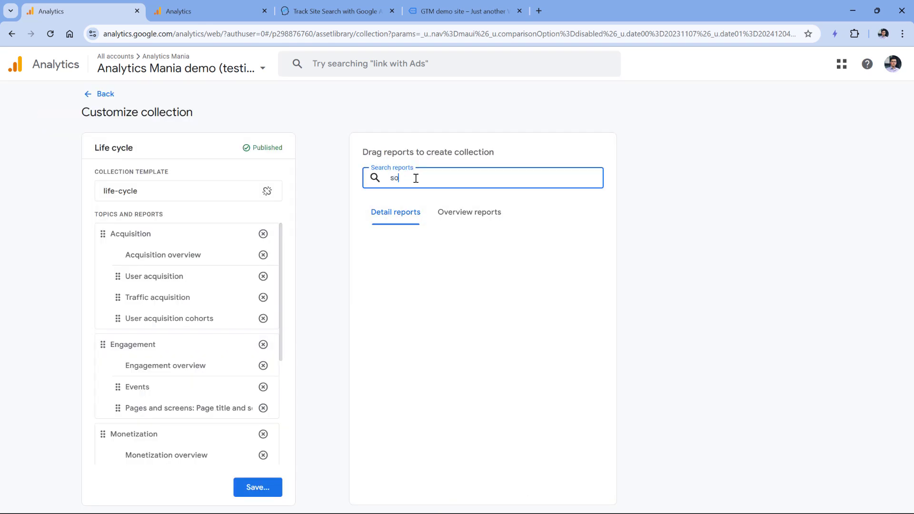
text(te)
key(BackSpace)
key(BackSpace)
key(BackSpace)
text(ite)
drag(379, 246, 128, 441)
Save changes to the current Life cycle collection and return to the Library.
scroll(241, 338, down, 2)
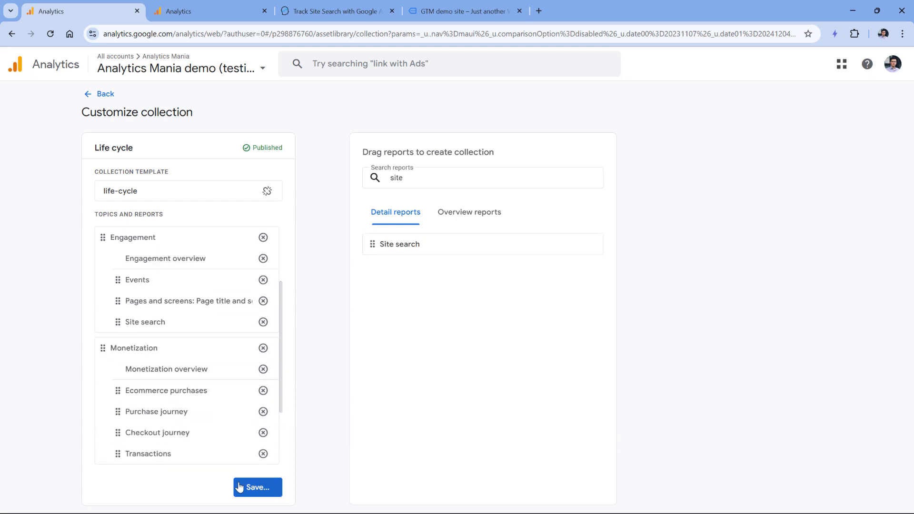
click(253, 488)
click(314, 444)
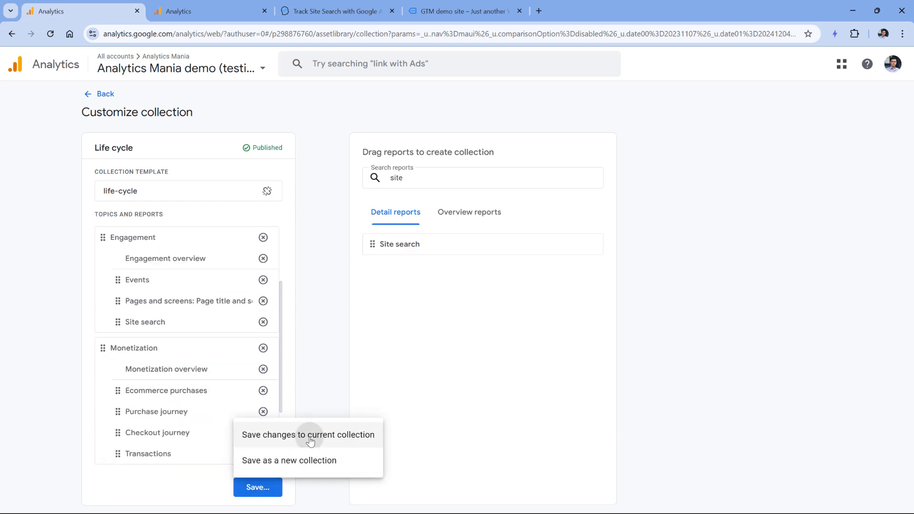
click(105, 100)
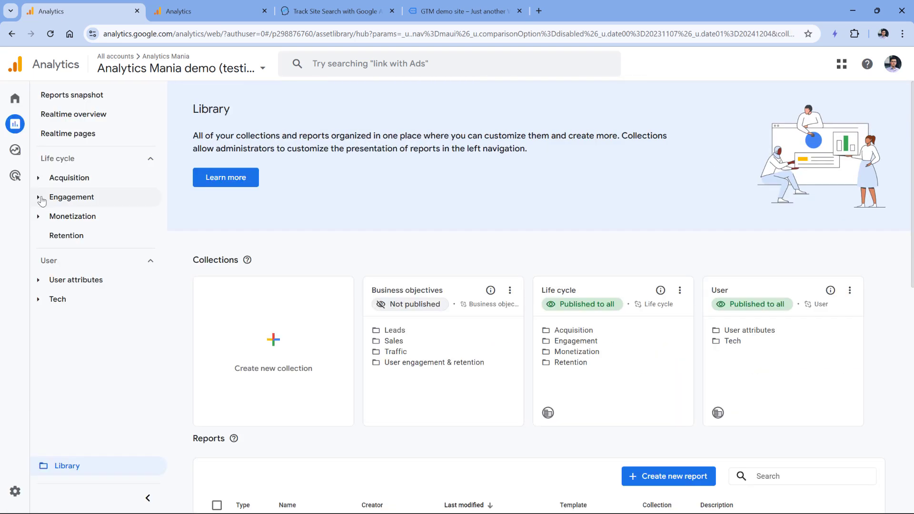
Open Engagement > Site search and view its table of six search terms, 14 events, 4 users.
click(39, 197)
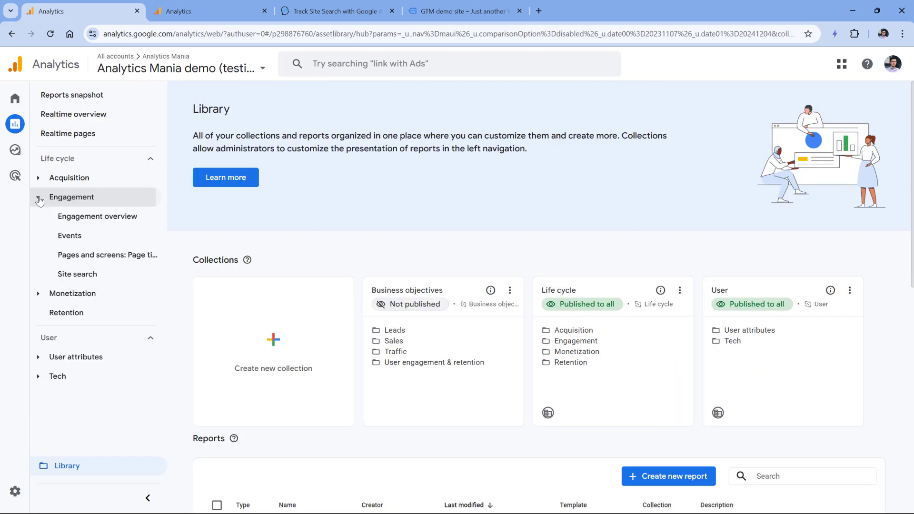
click(93, 278)
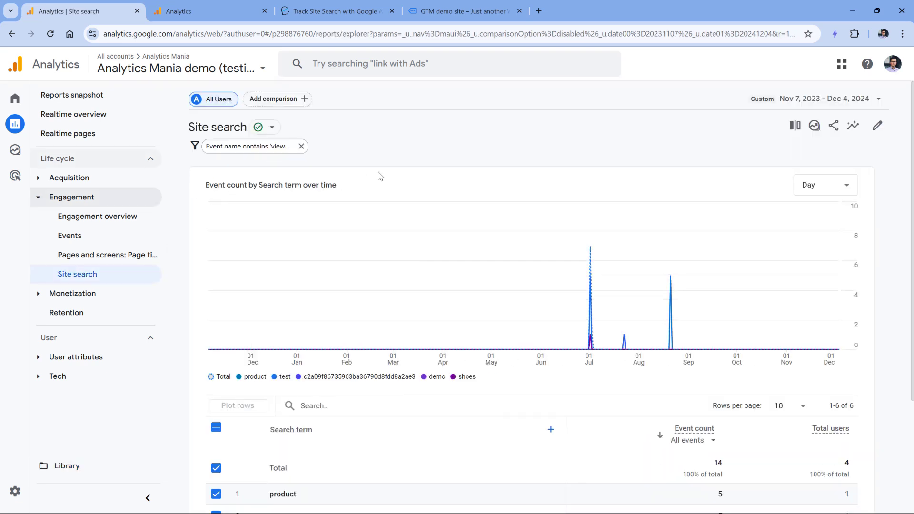
scroll(380, 177, down, 3)
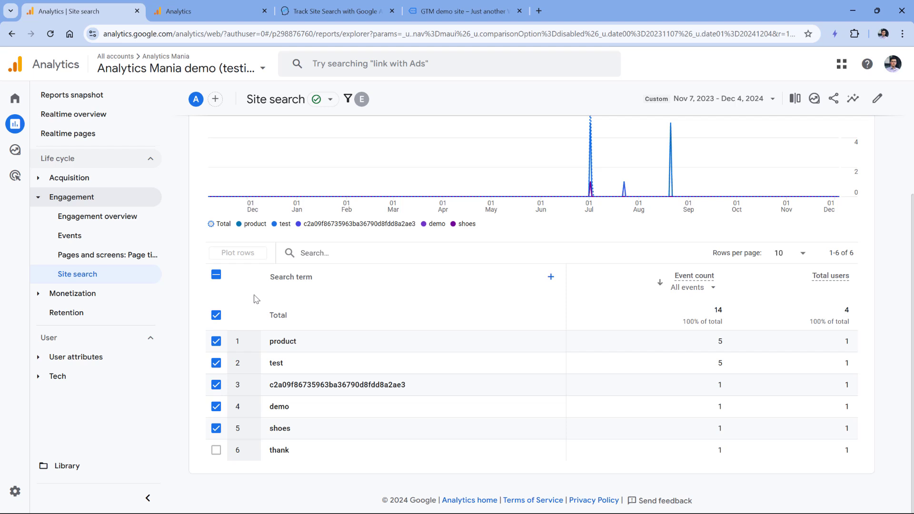